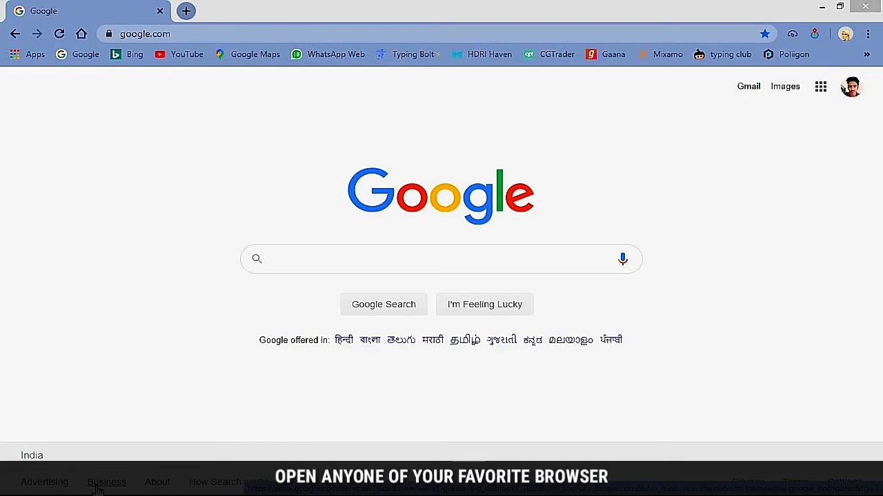
Run a Google search for 'blender' in Chrome
left_click(400, 258)
type("ble")
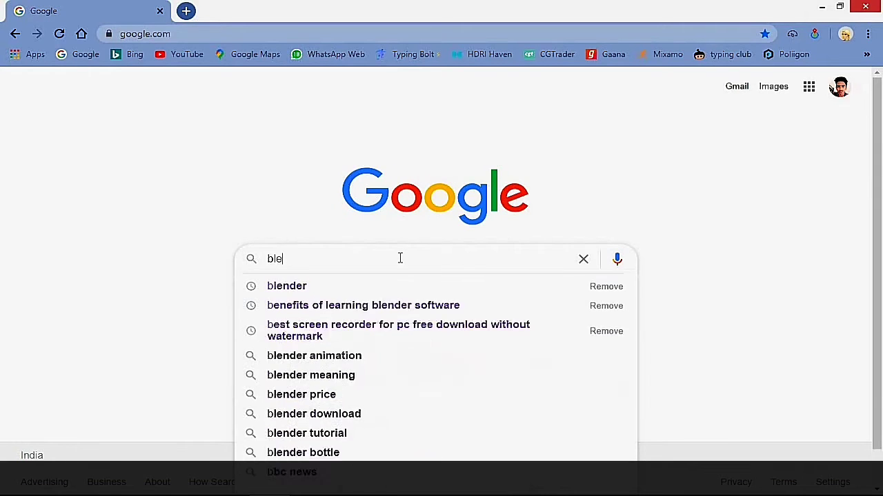
type("nder")
key("Return")
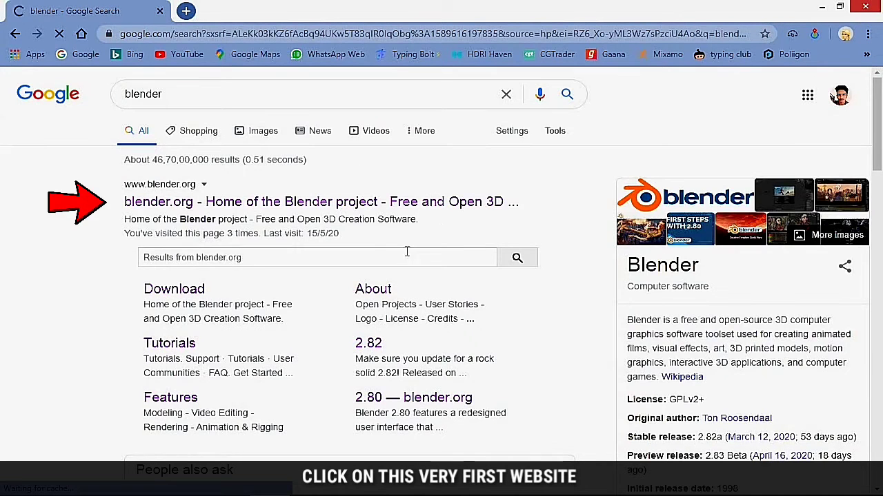
Open blender.org from the results and go to its Download Blender 2.82a page
left_click(462, 213)
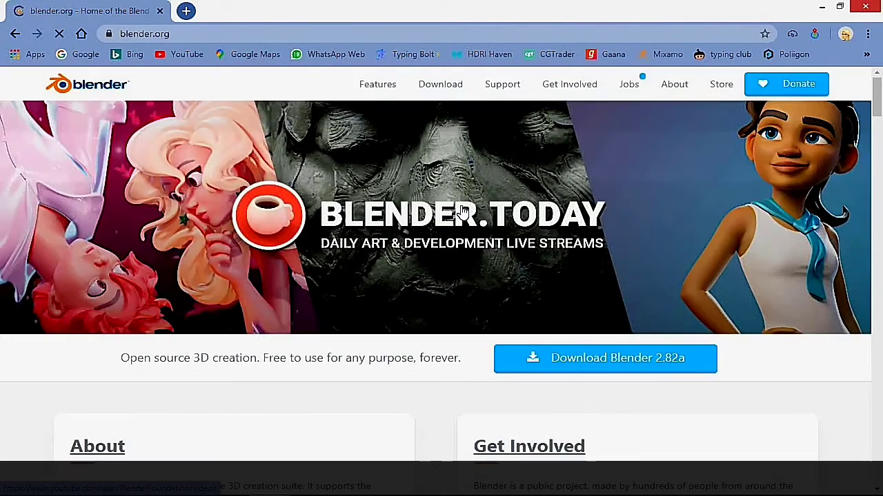
scroll(462, 212, "down", 2)
scroll(462, 213, "down", 2)
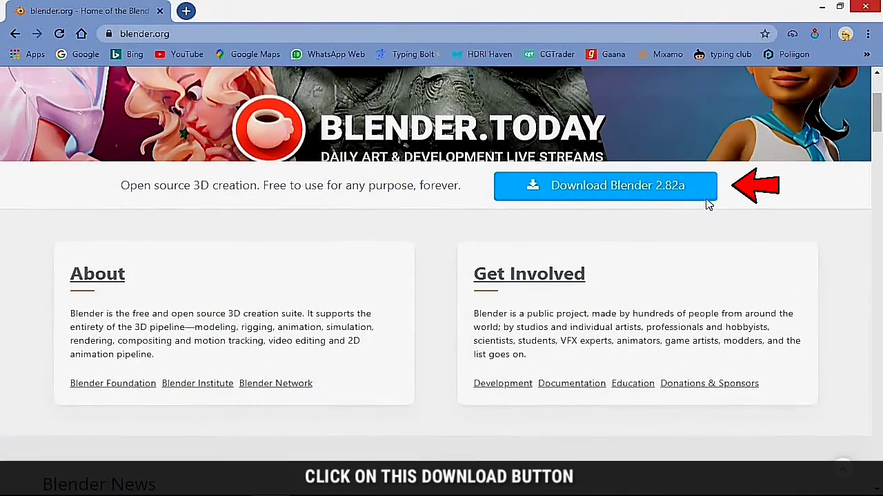
left_click(628, 198)
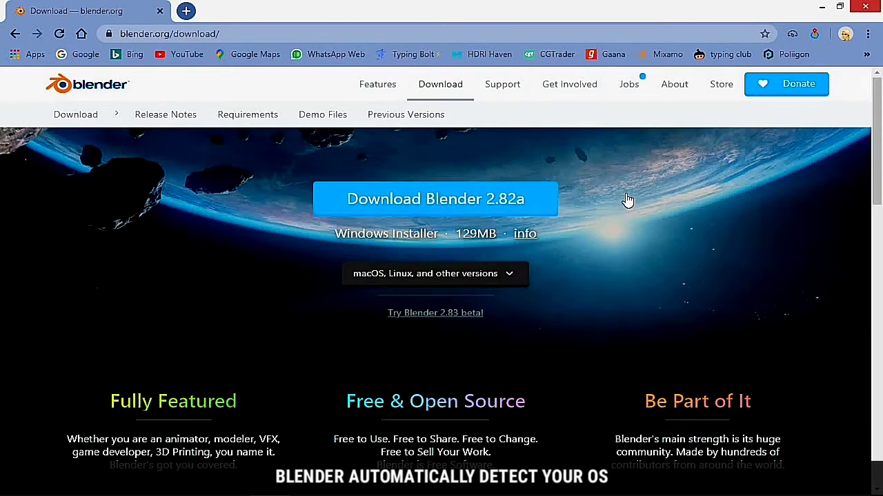
Check the macOS/Linux versions list, then download the Blender 2.82a Windows installer
left_click(511, 279)
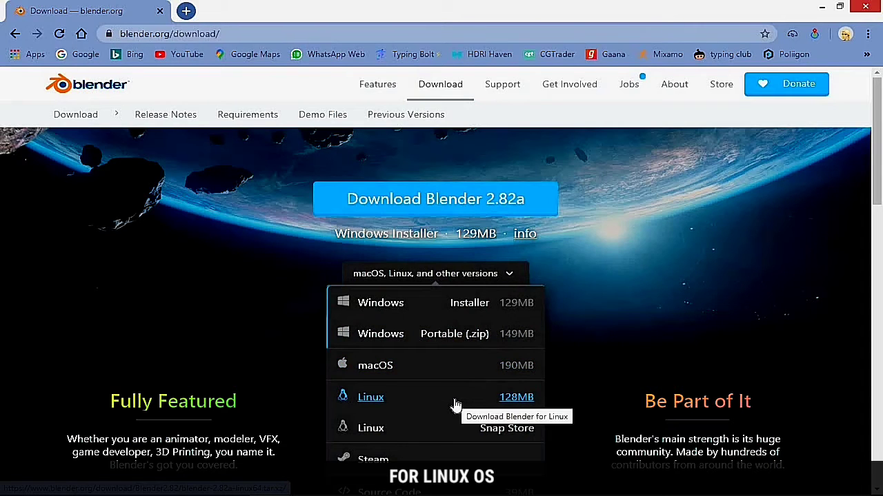
left_click(522, 281)
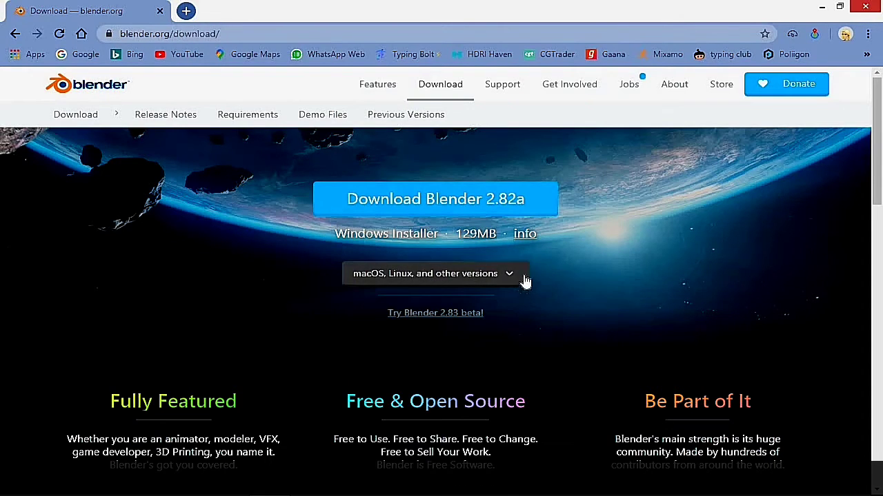
left_click(468, 213)
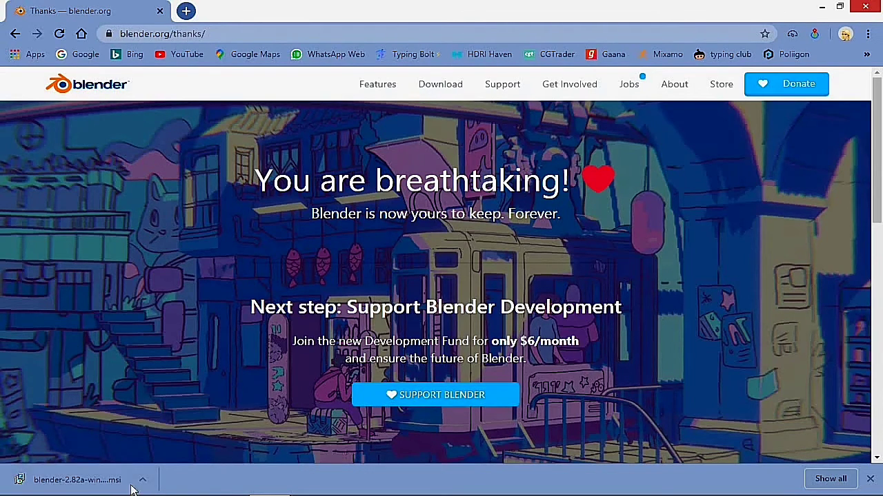
Run the Blender 2.82a .msi, accept the license terms, install, and finish setup
left_click(87, 487)
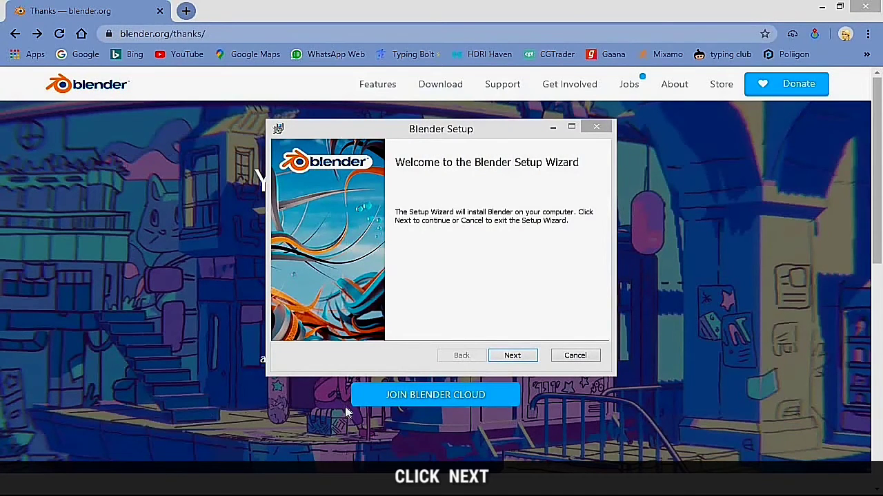
left_click(517, 358)
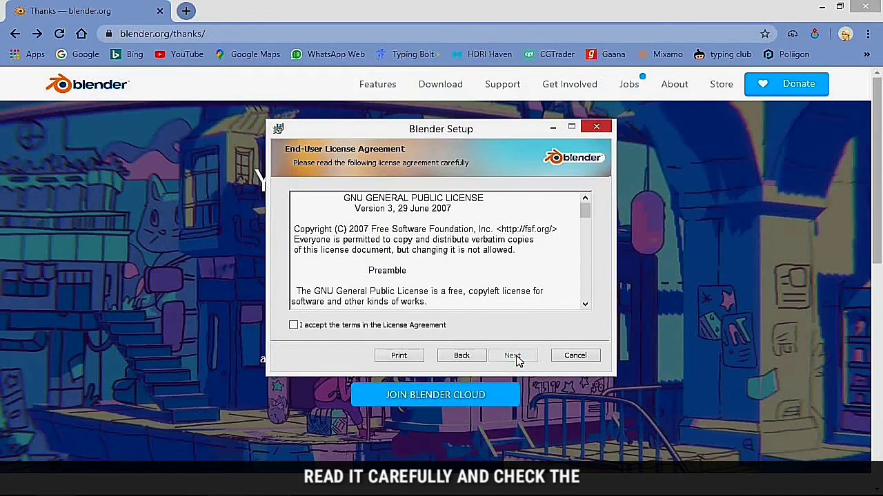
left_click(294, 326)
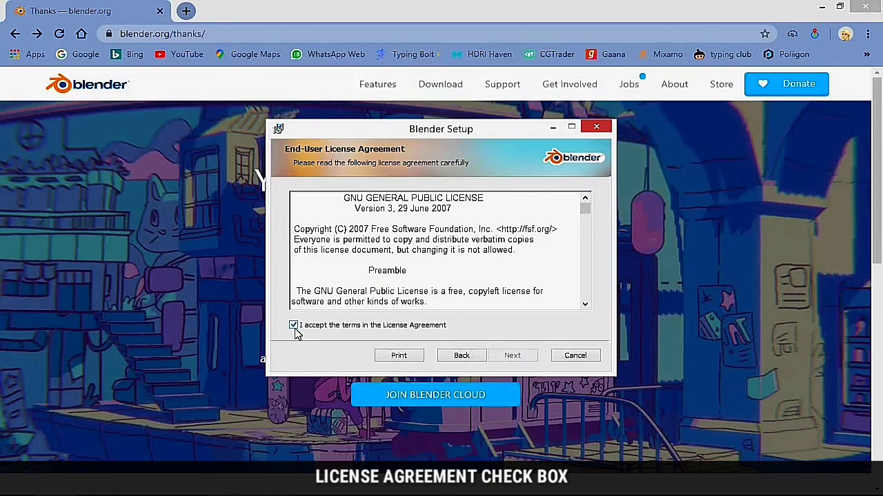
left_click(512, 359)
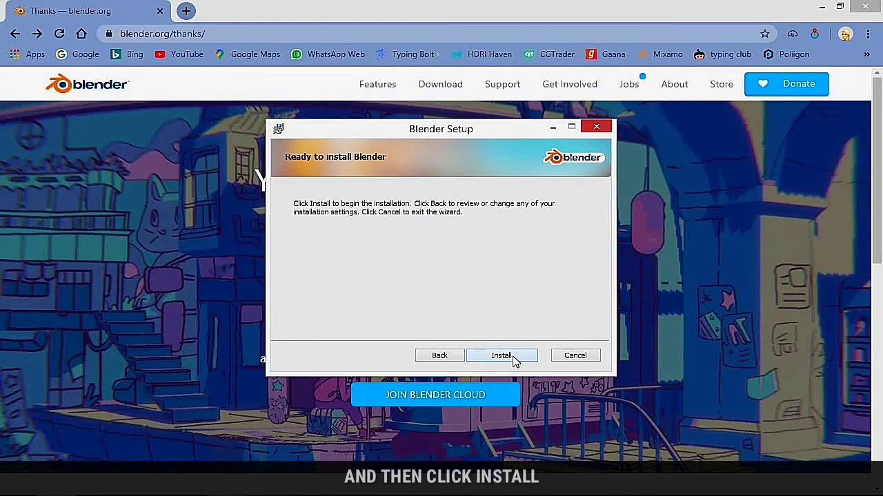
left_click(512, 358)
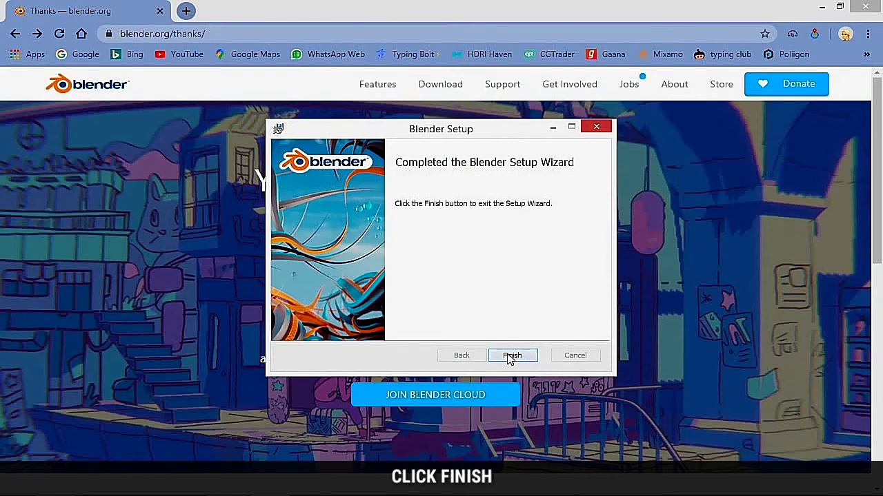
left_click(510, 356)
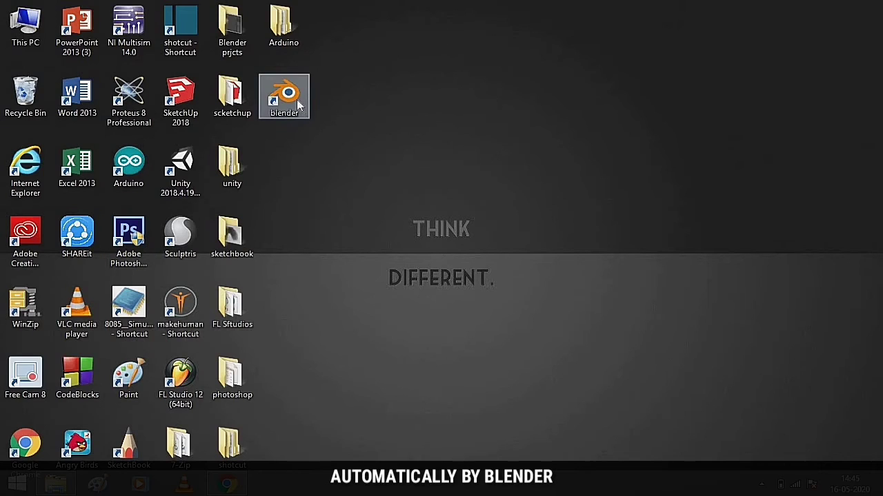
Move the Blender desktop shortcut toward the centre and launch Blender from it
mouse_move(297, 104)
left_mouse_down()
mouse_move(348, 140)
mouse_move(502, 187)
left_mouse_up()
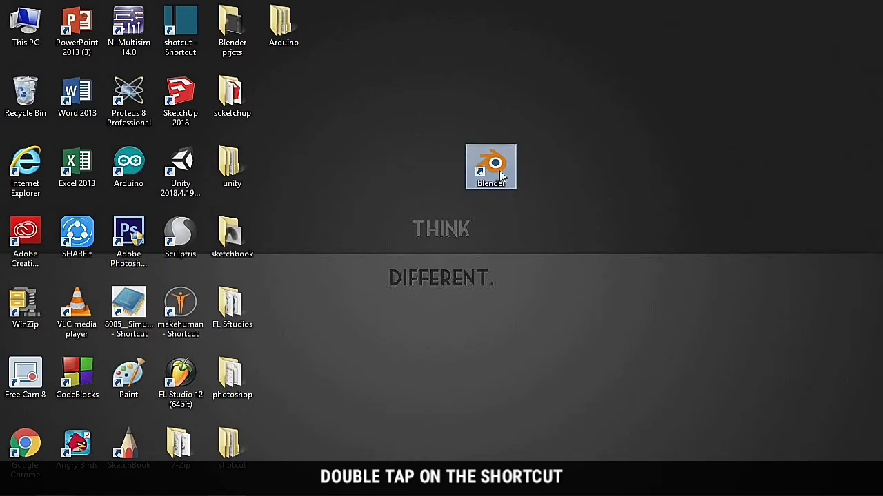
double_click(500, 174)
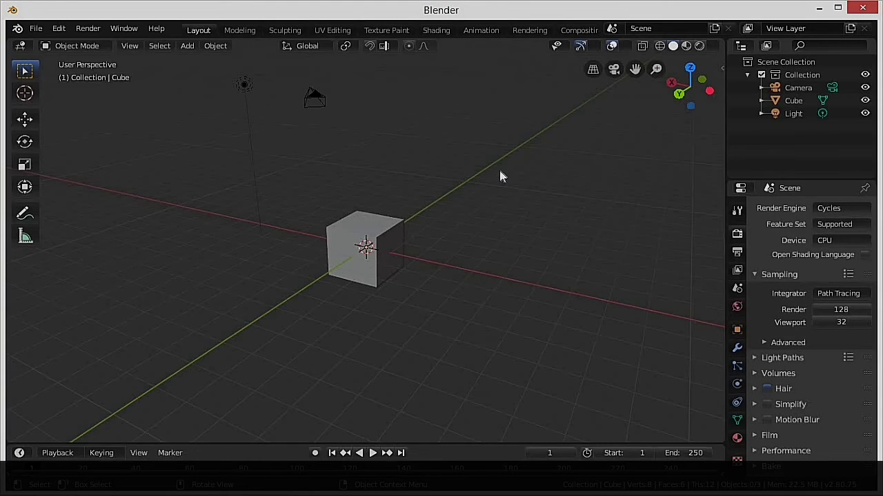
Orbit around the default cube, then look through the scene camera and zoom in
left_click(384, 282)
mouse_move(388, 269)
middle_mouse_down()
mouse_move(478, 251)
mouse_move(339, 295)
mouse_move(492, 262)
mouse_move(388, 287)
mouse_move(225, 284)
mouse_move(570, 282)
mouse_move(441, 282)
mouse_move(490, 302)
mouse_move(238, 300)
middle_mouse_up()
left_click(496, 279)
middle_click_drag(410, 300, 390, 297)
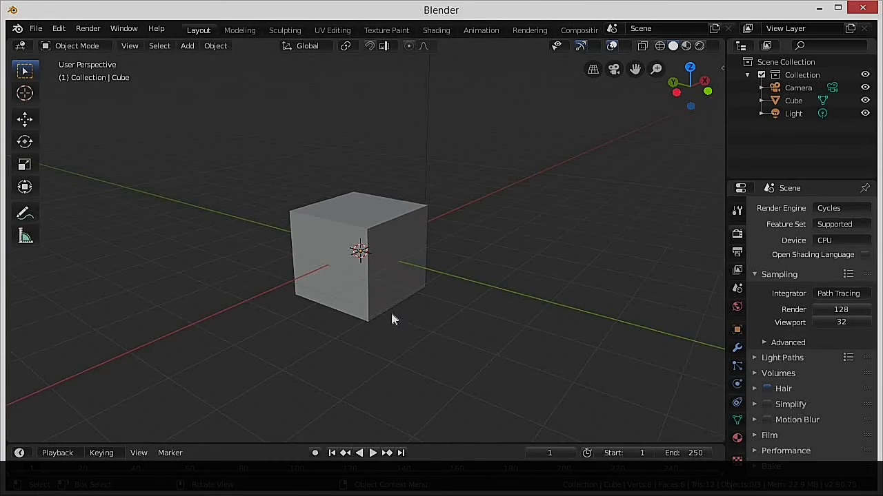
key("grave")
left_click(317, 348)
scroll(359, 285, "up", 2)
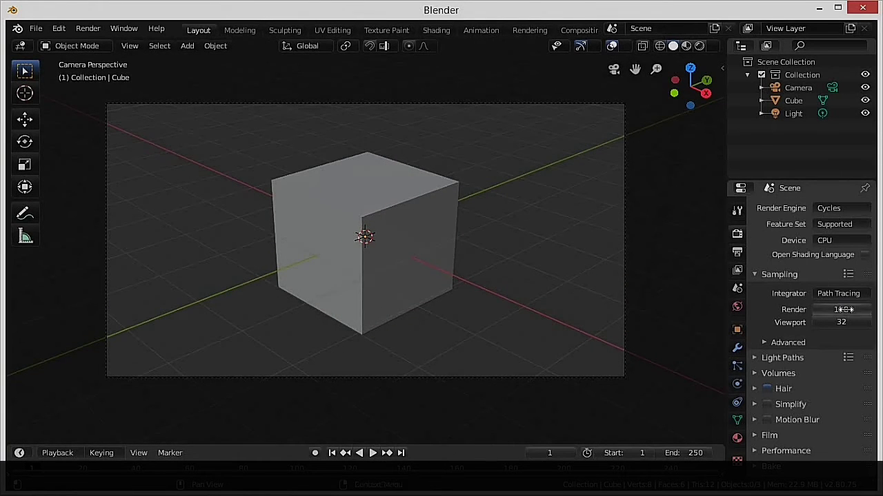
Set Cycles render samples to 50 and the output resolution scale to 50%
left_click(845, 309)
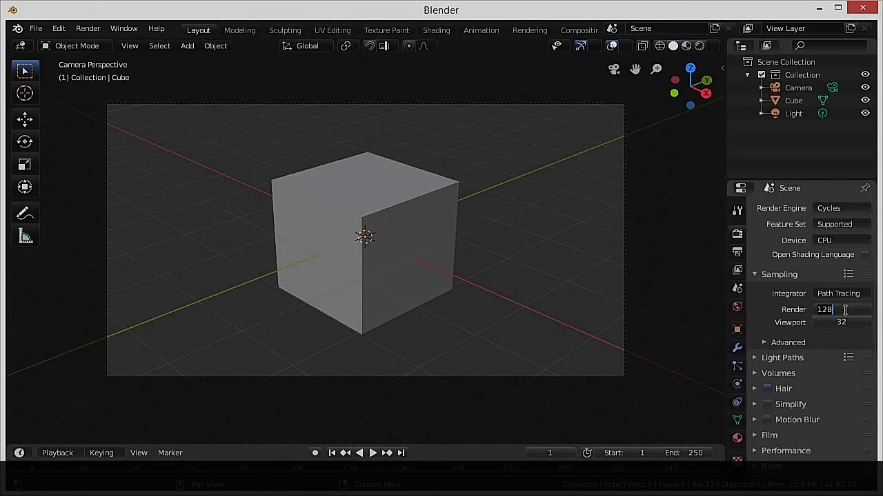
type("50")
key("Return")
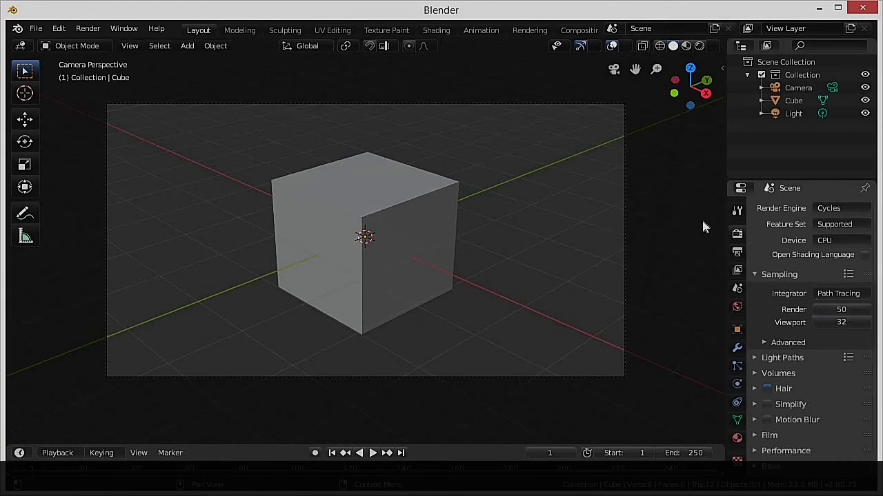
left_click(737, 251)
left_click(840, 249)
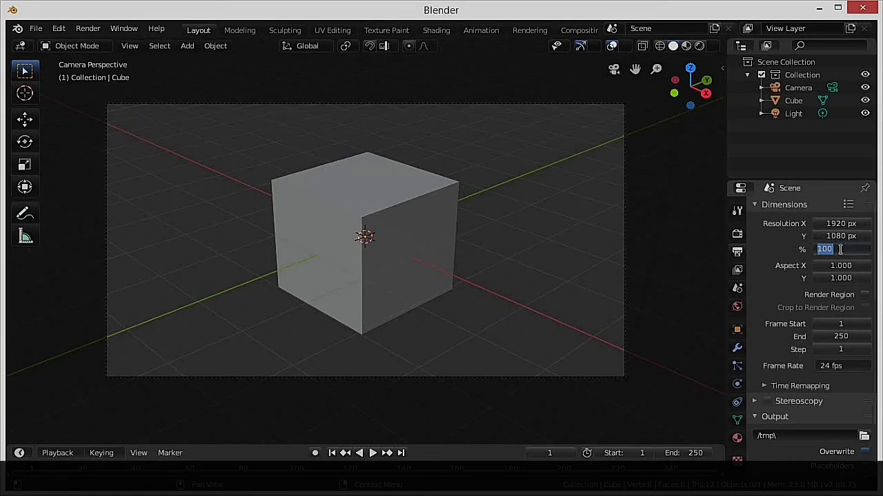
type("0")
key("Return")
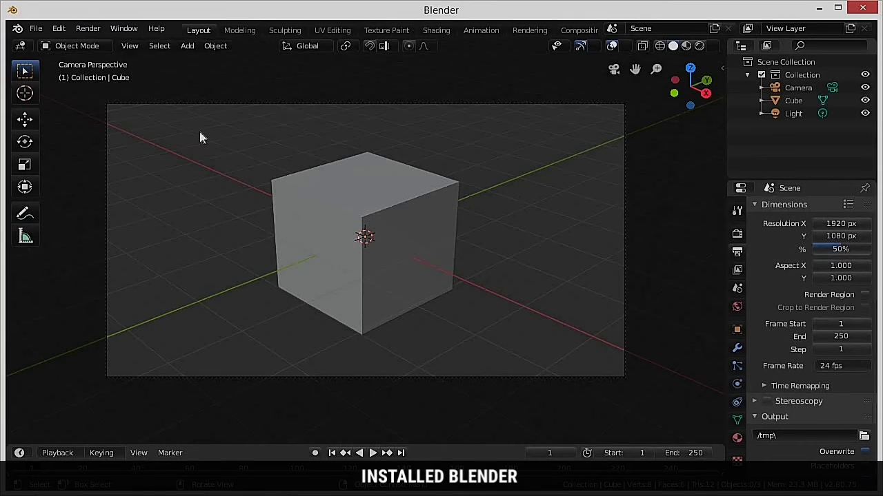
Render frame 1 with Render Image and maximize the Blender Render window
left_click(87, 29)
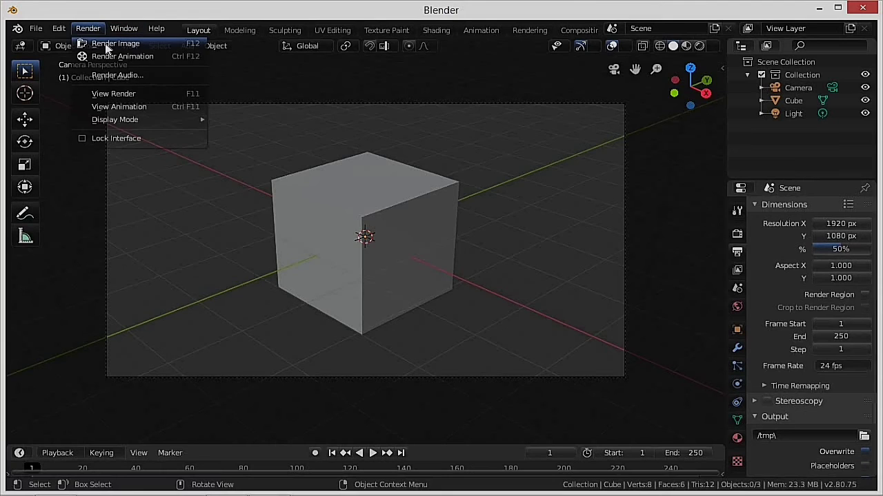
left_click(105, 44)
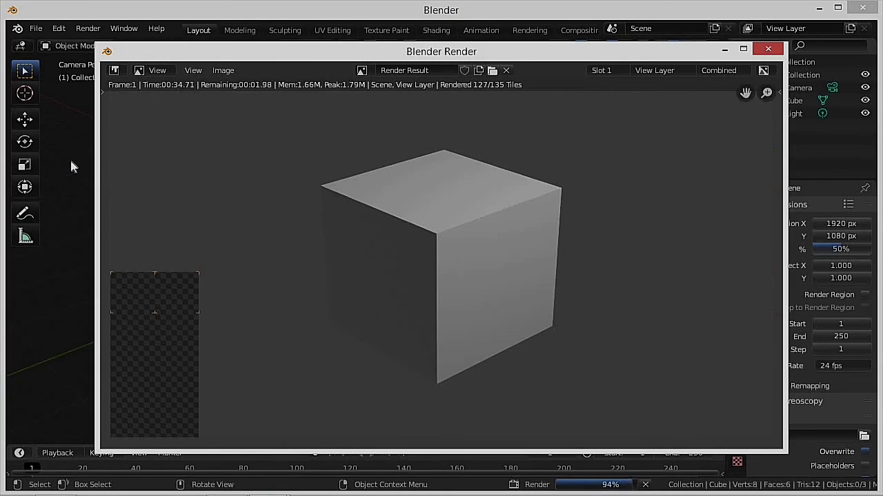
left_click(743, 49)
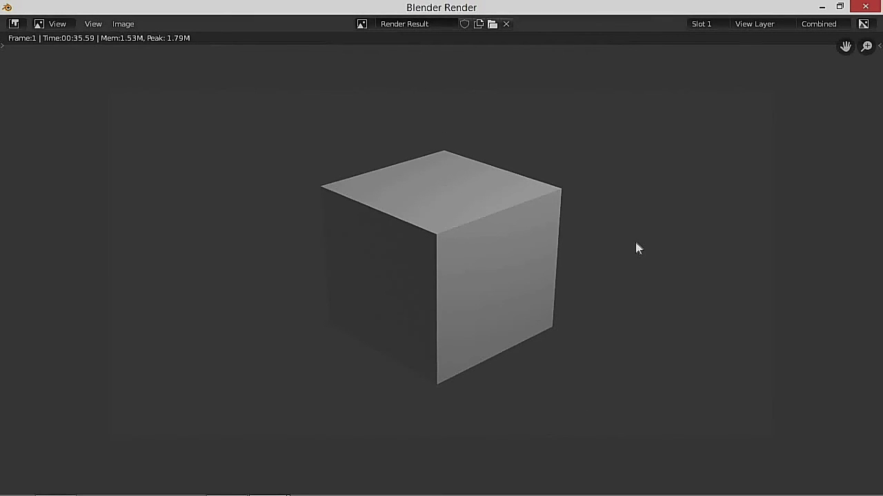